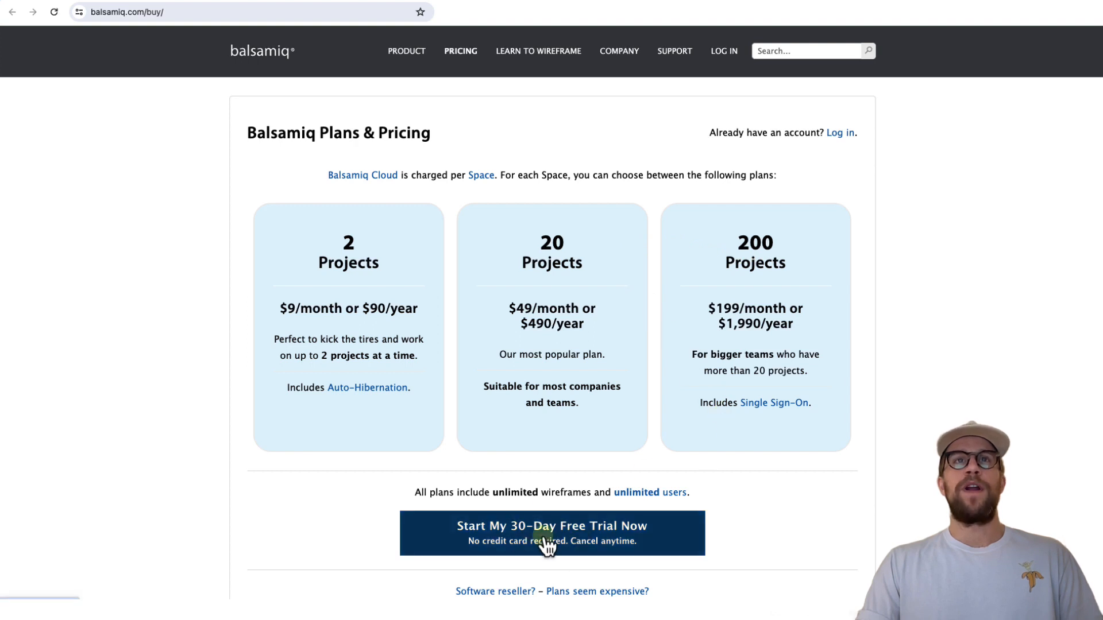
# - Start the free-trial sign-up, return to the wireframes page, then switch to the Mural tab
pyautogui.click(468, 535)
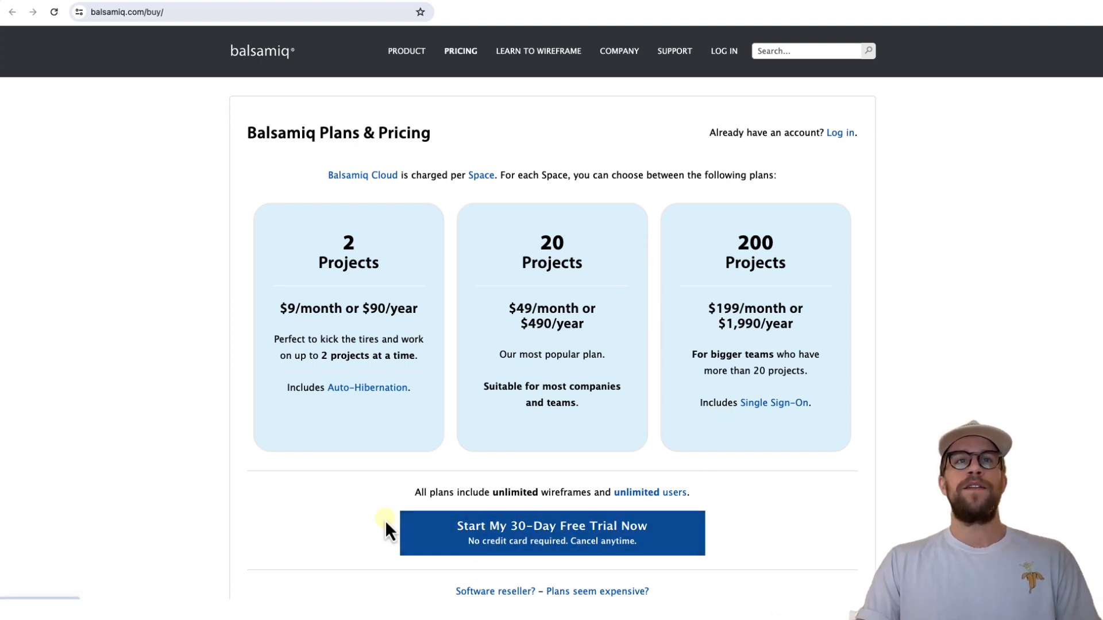
pyautogui.click(501, 551)
pyautogui.scroll(-6, 367, 451)
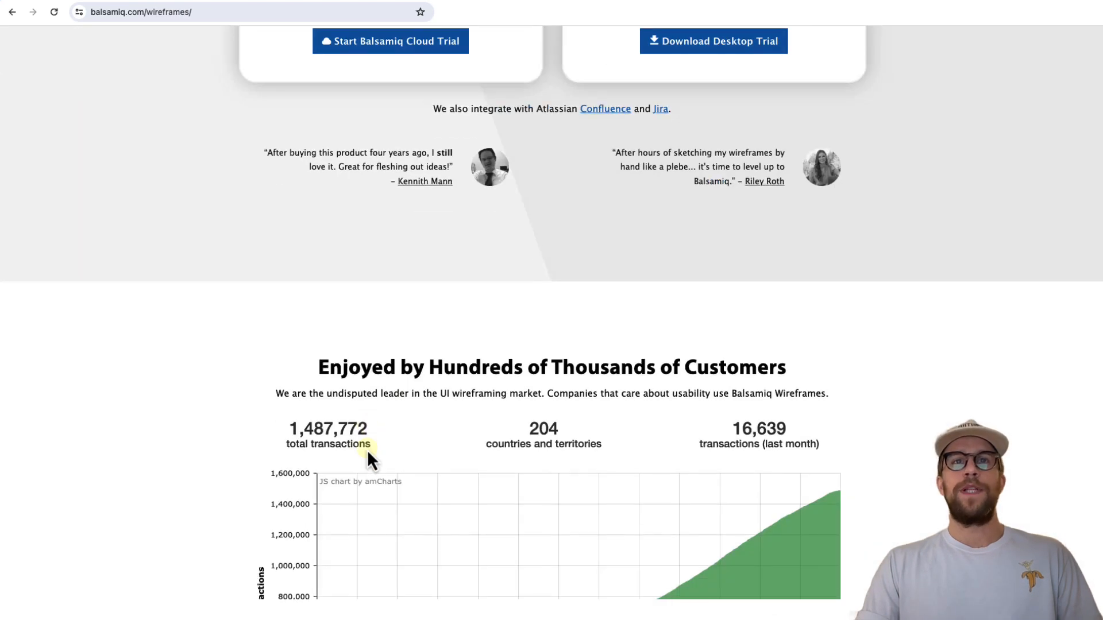
pyautogui.scroll(-5, 367, 450)
pyautogui.scroll(1, 370, 413)
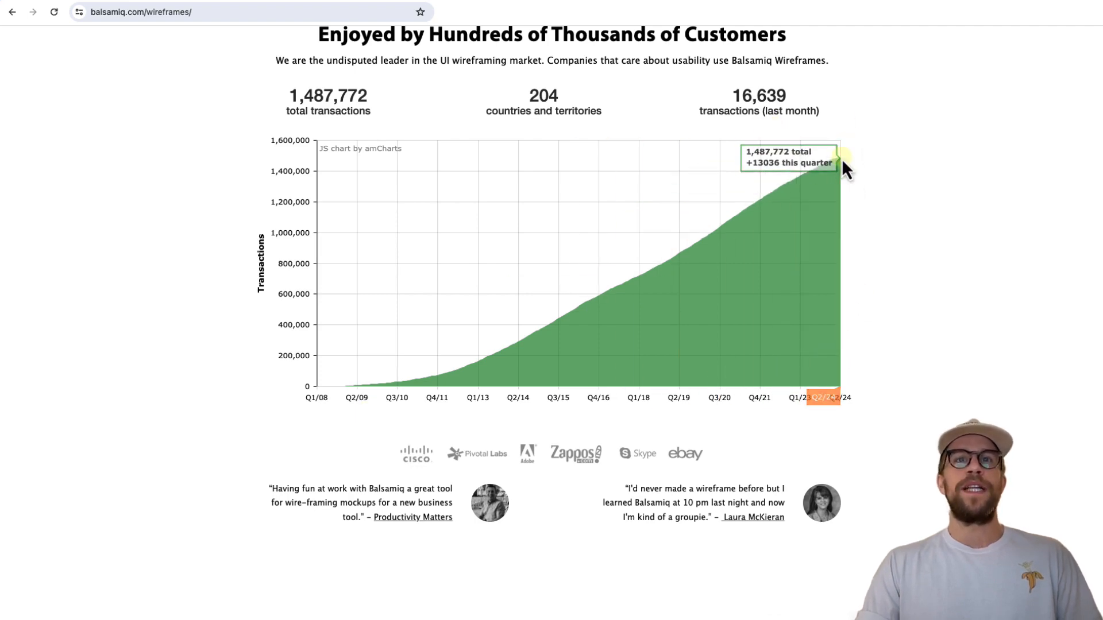
pyautogui.scroll(-5, 995, 388)
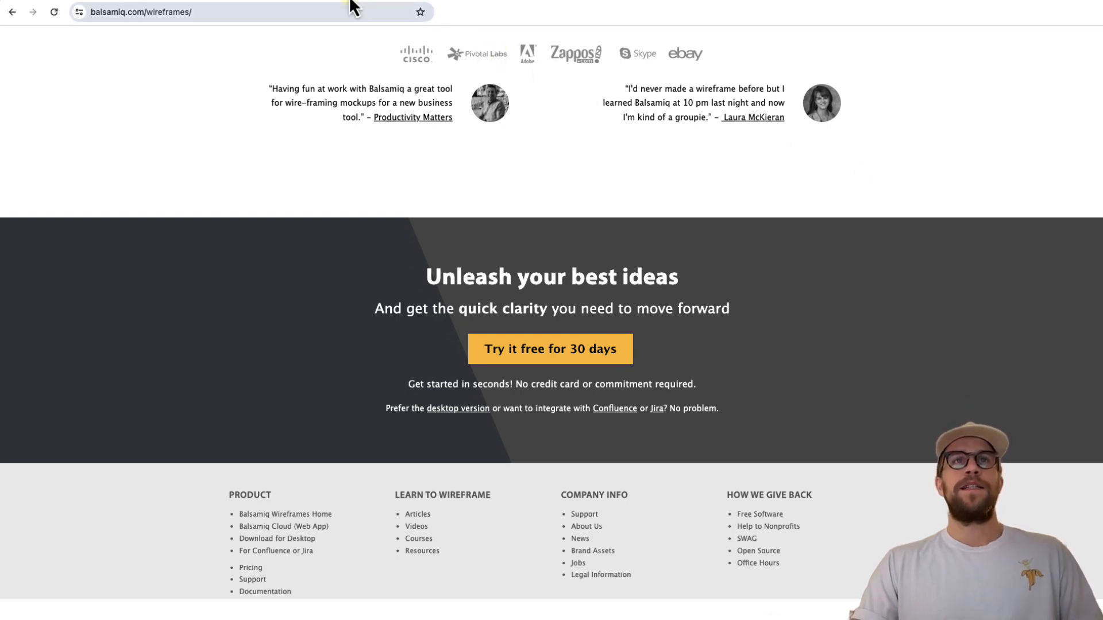
pyautogui.hotkey('ctrl', 'Tab')
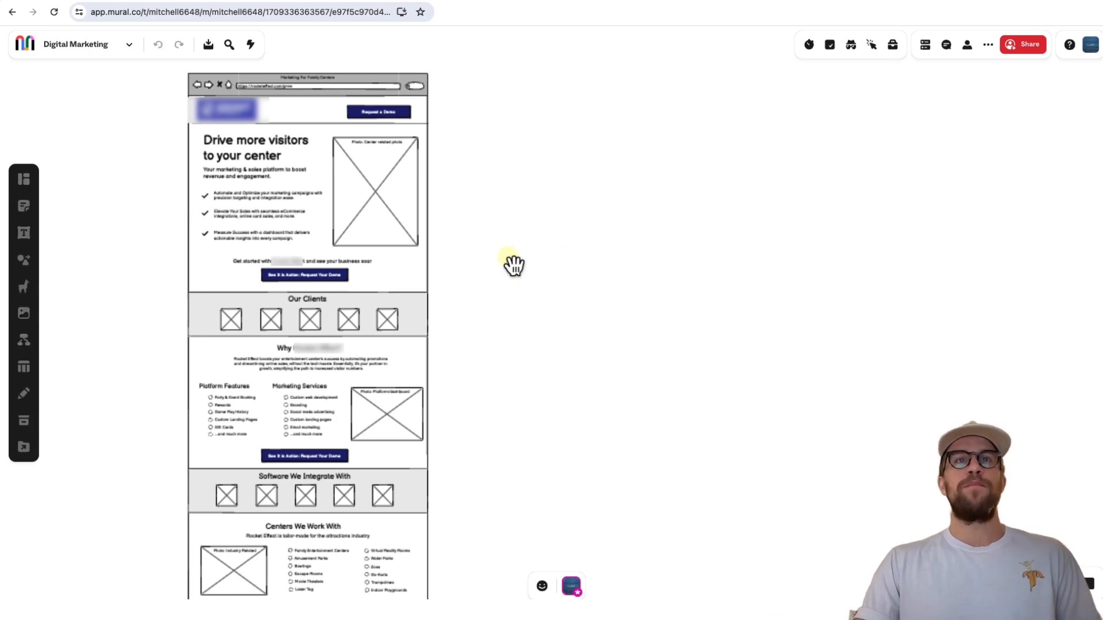
# - Pan across the Digital Marketing landing-page wireframe and select its image
pyautogui.moveTo(514, 263)
pyautogui.mouseDown()
pyautogui.moveTo(695, 263)
pyautogui.moveTo(564, 249)
pyautogui.mouseUp()
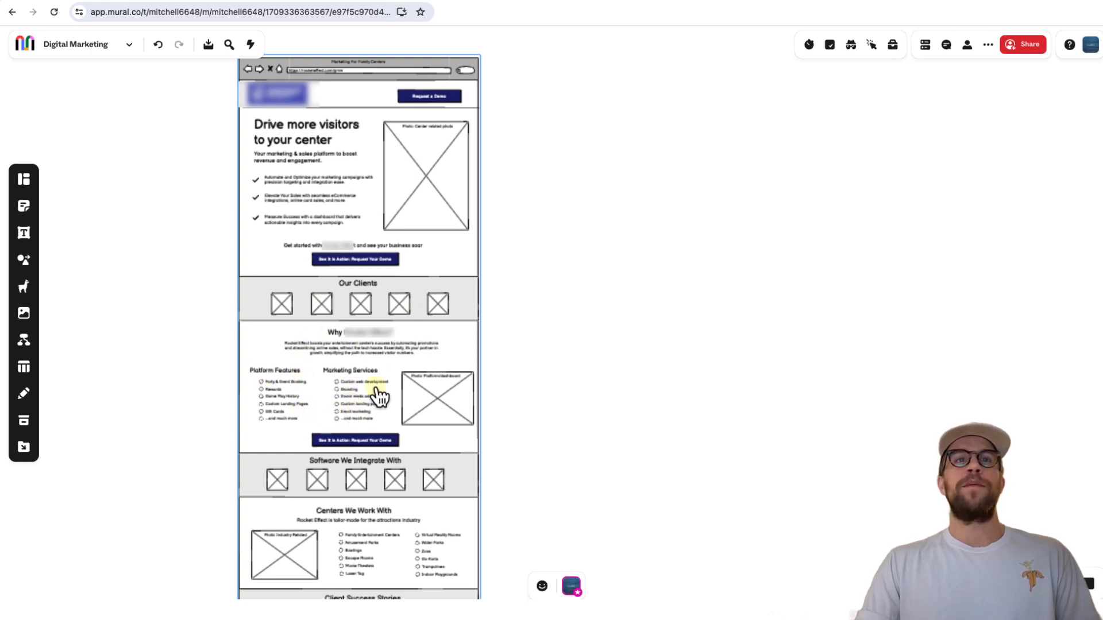
pyautogui.moveTo(387, 517); pyautogui.dragTo(360, 221)
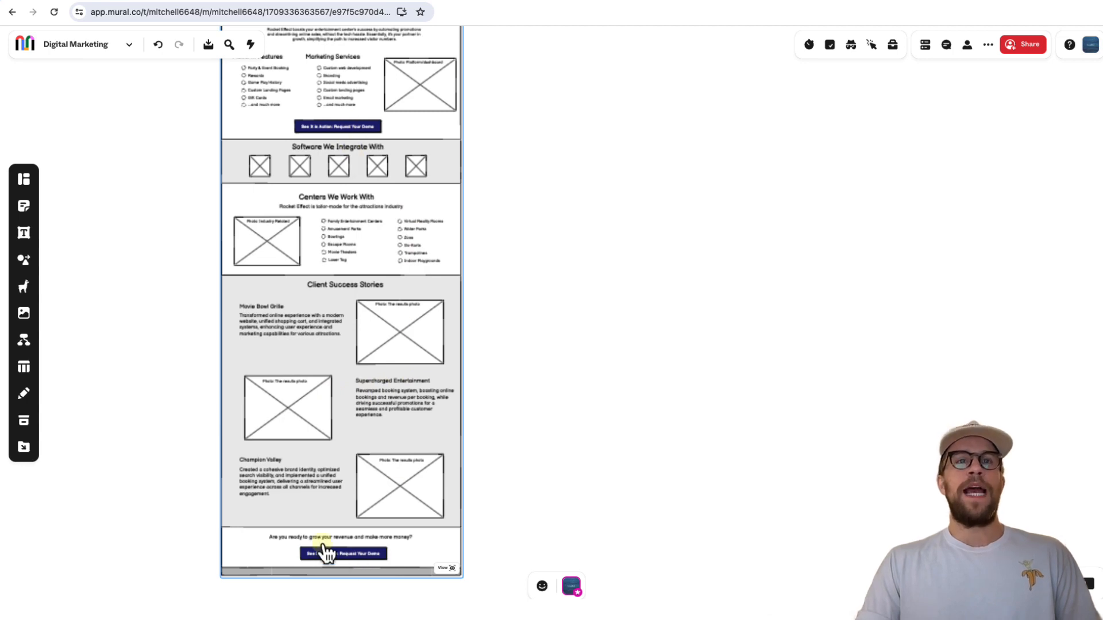
pyautogui.scroll(10, 386, 345)
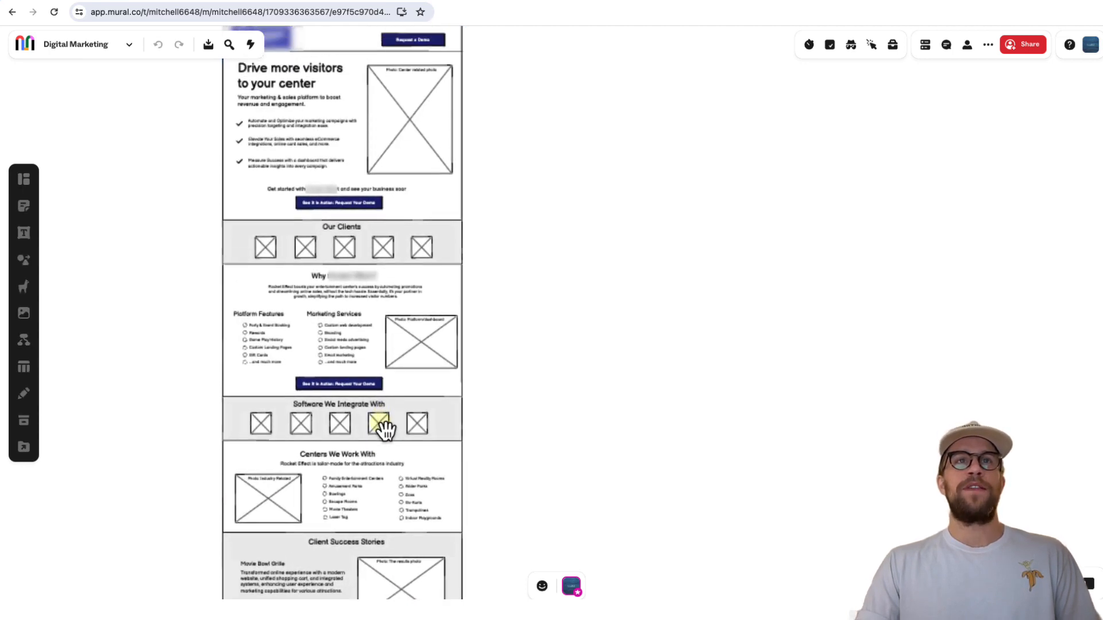
pyautogui.click(398, 473)
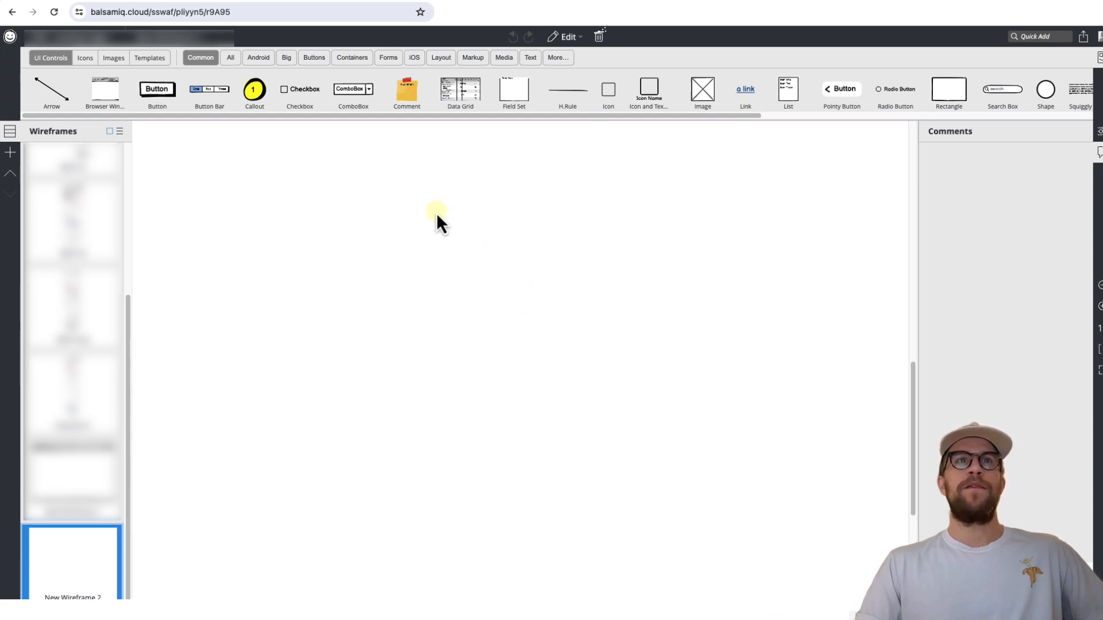
# - Add a Browser Window mock-up from Common controls, enlarge it and shift it left
pyautogui.click(256, 59)
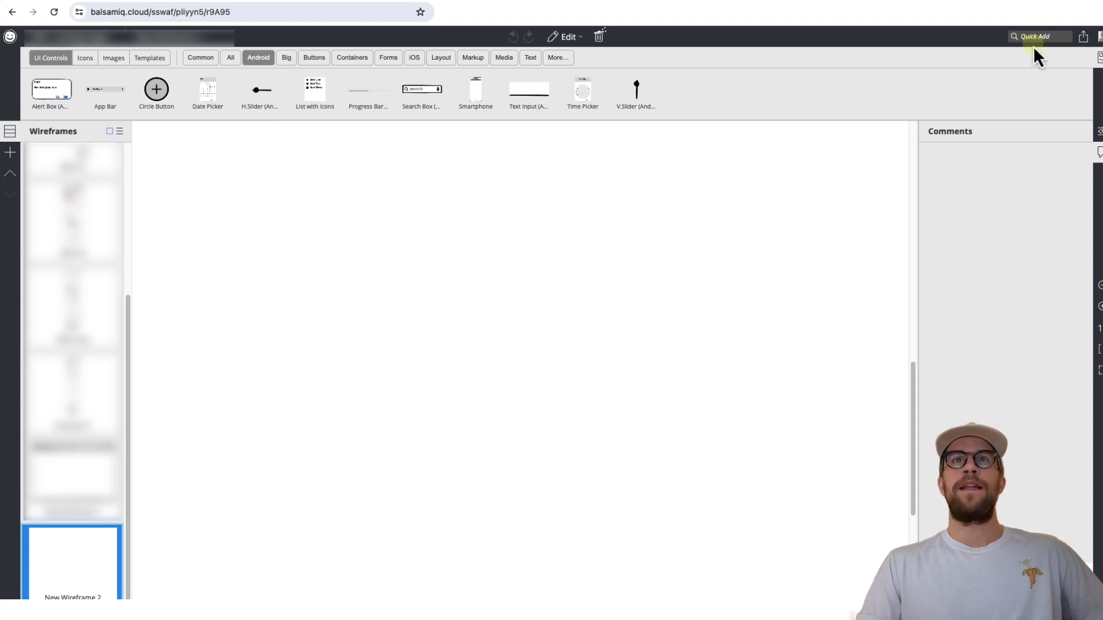
pyautogui.click(197, 58)
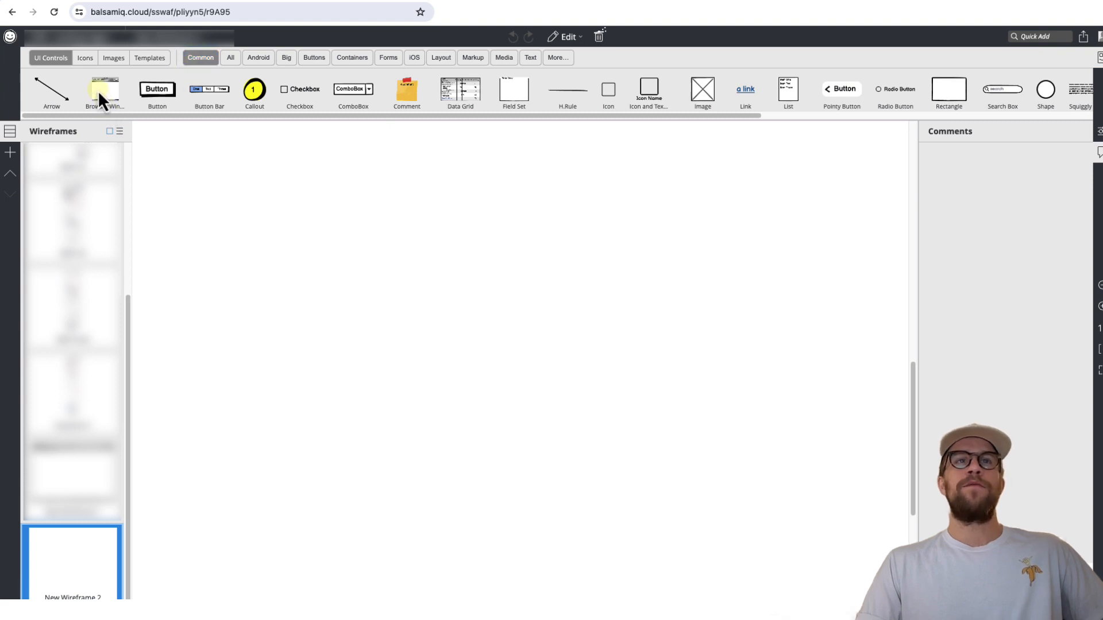
pyautogui.moveTo(98, 91); pyautogui.dragTo(307, 181)
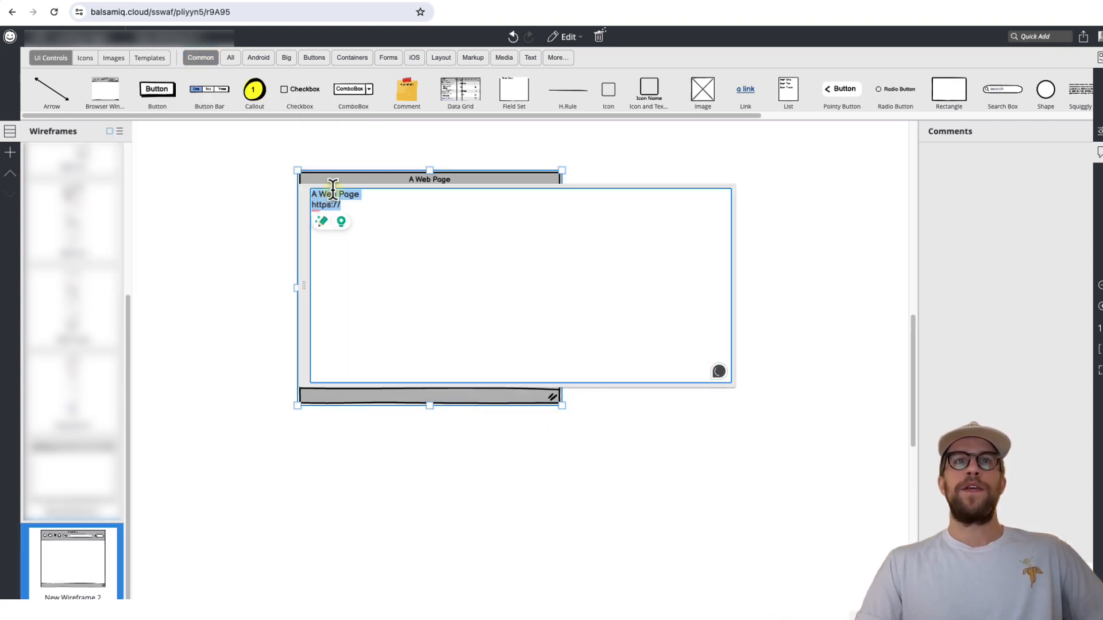
pyautogui.click(500, 399)
pyautogui.moveTo(561, 403)
pyautogui.mouseDown()
pyautogui.moveTo(619, 480)
pyautogui.moveTo(807, 586)
pyautogui.moveTo(848, 536)
pyautogui.moveTo(837, 566)
pyautogui.moveTo(825, 525)
pyautogui.moveTo(864, 510)
pyautogui.mouseUp()
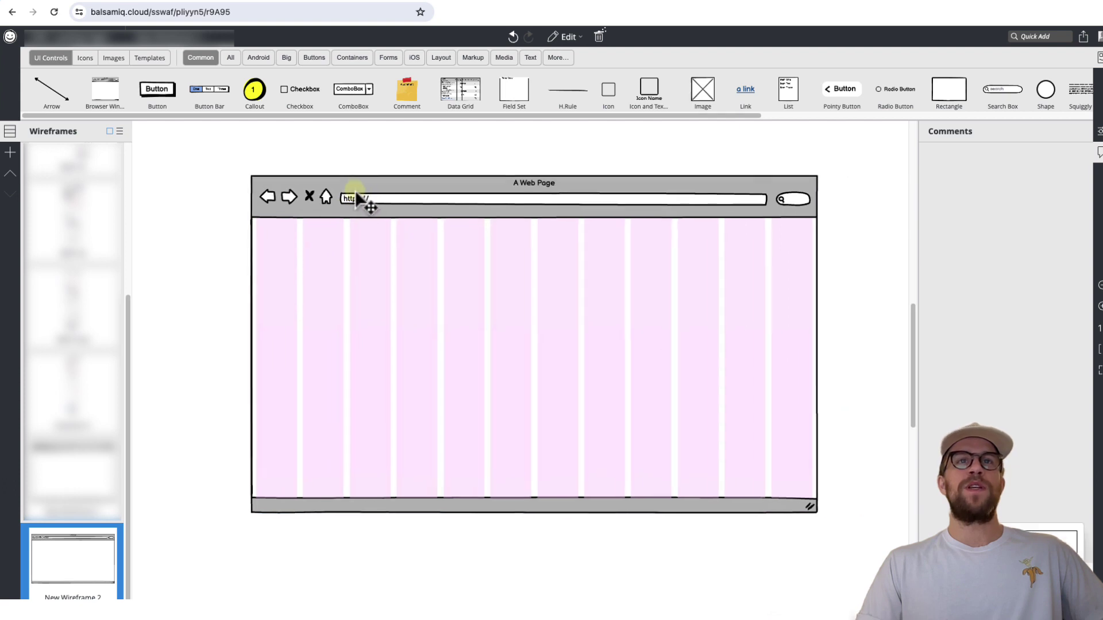
pyautogui.moveTo(407, 186); pyautogui.dragTo(352, 190)
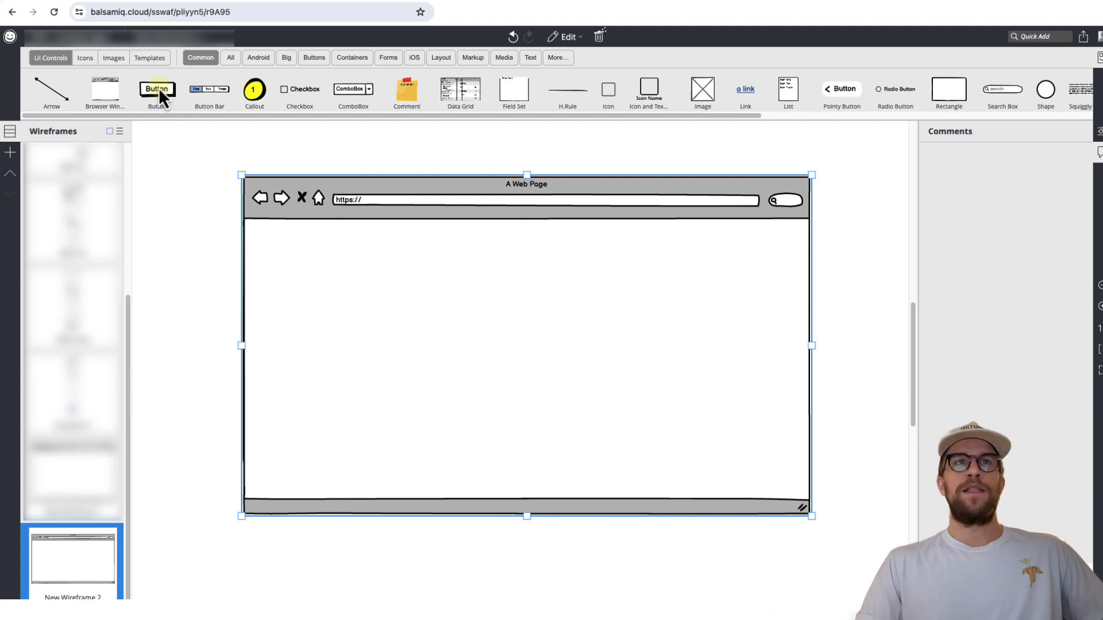
# - Place a button at top-right, a big title and an aligned subtitle beneath it
pyautogui.moveTo(158, 86)
pyautogui.mouseDown()
pyautogui.moveTo(738, 243)
pyautogui.moveTo(694, 254)
pyautogui.mouseUp()
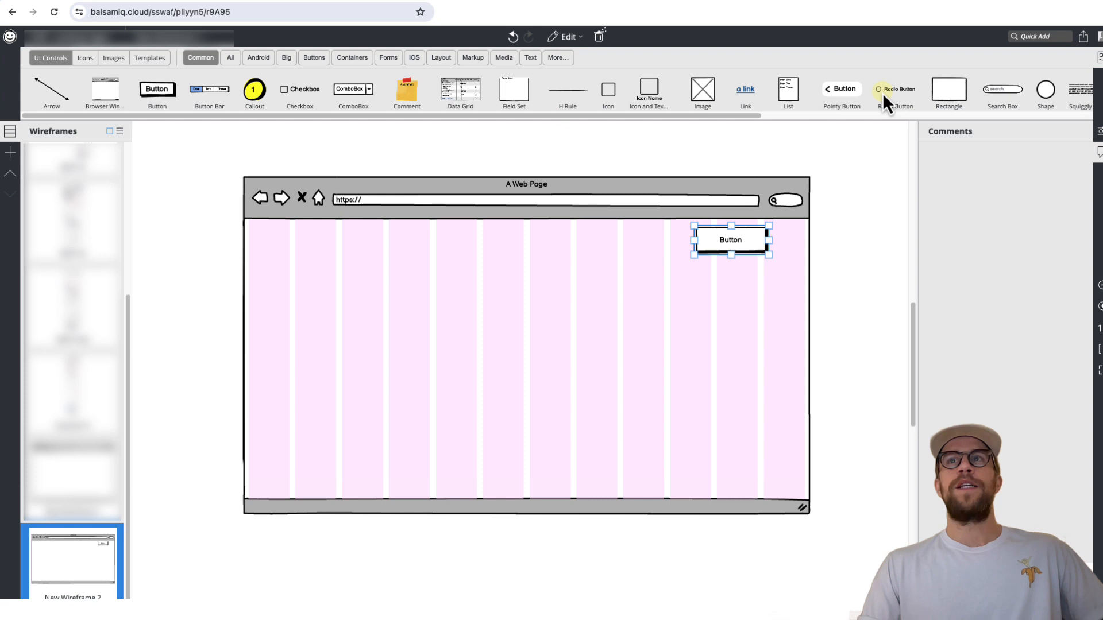
pyautogui.hscroll(5, 883, 92)
pyautogui.hscroll(3, 876, 98)
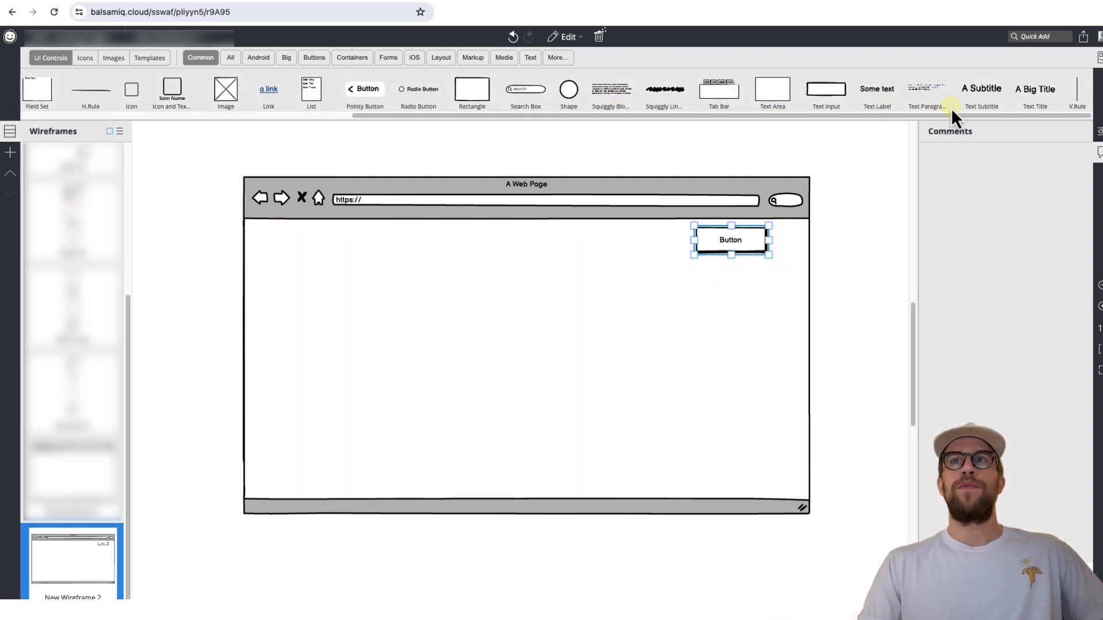
pyautogui.moveTo(1037, 95); pyautogui.dragTo(316, 261)
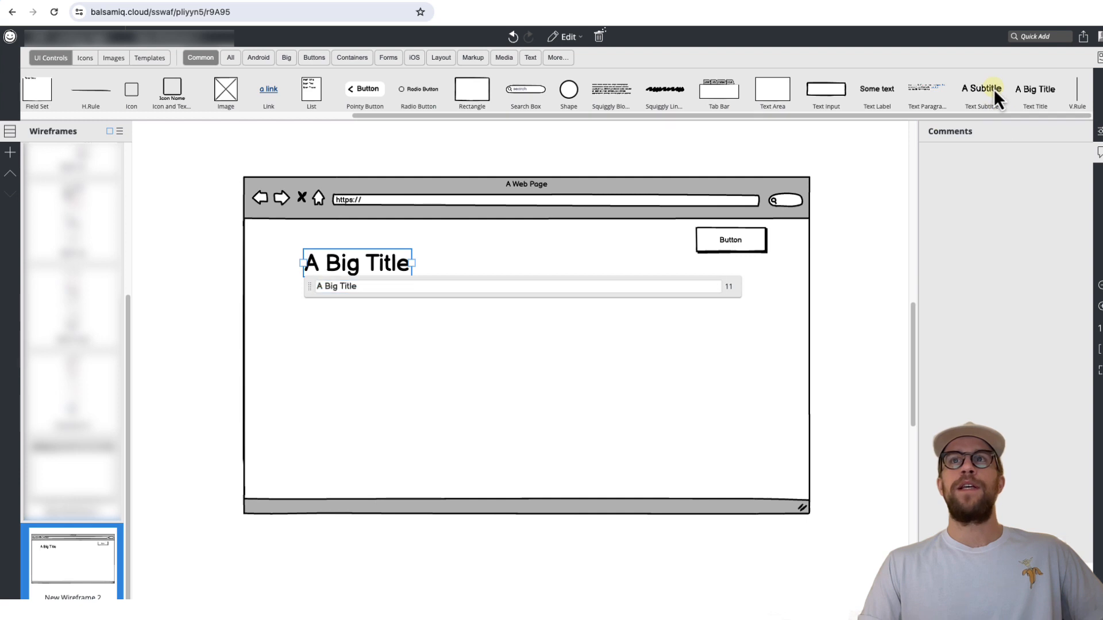
pyautogui.moveTo(987, 90)
pyautogui.mouseDown()
pyautogui.moveTo(315, 330)
pyautogui.moveTo(323, 321)
pyautogui.mouseUp()
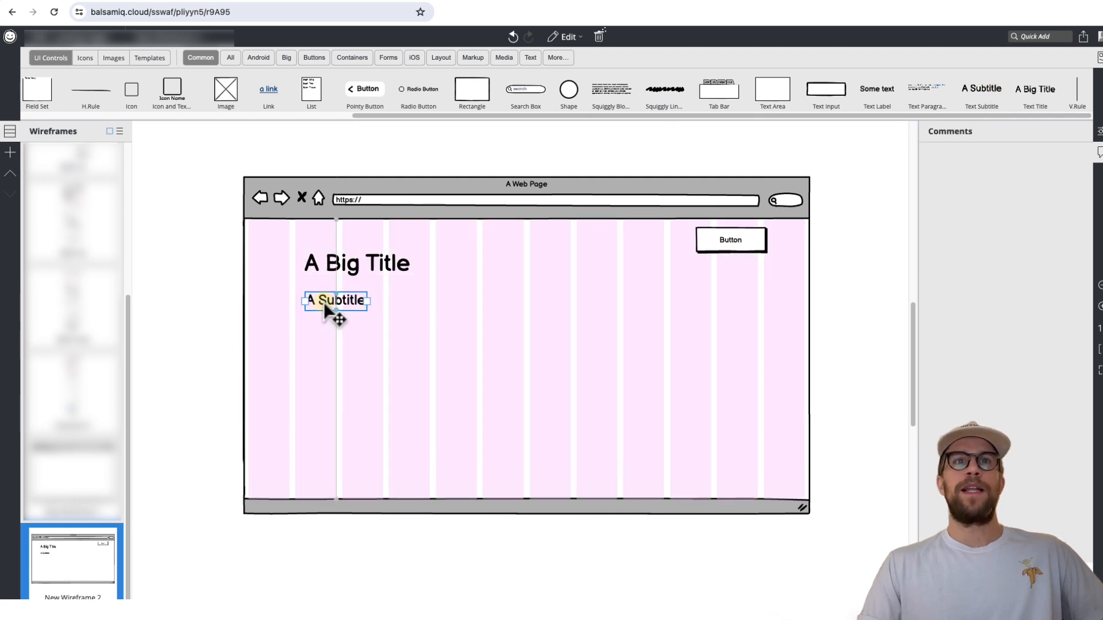
pyautogui.moveTo(325, 304); pyautogui.dragTo(328, 307)
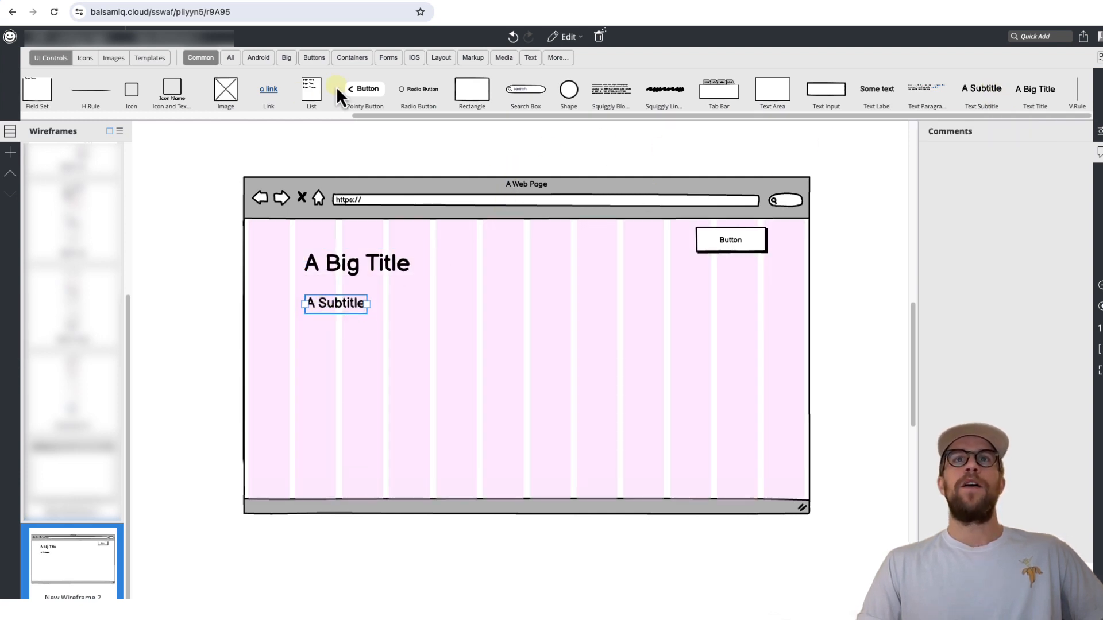
pyautogui.hscroll(-5, 354, 90)
# - Copy the button below the subtitle as a CTA and add a horizontal rule across the page
pyautogui.click(754, 251)
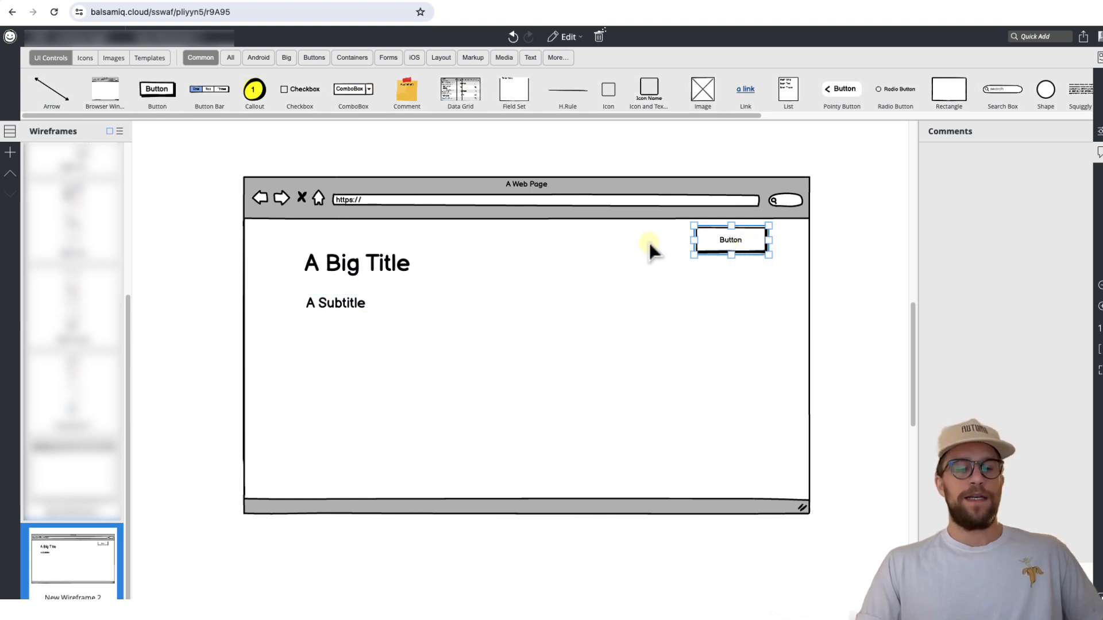
pyautogui.moveTo(729, 251)
pyautogui.mouseDown()
pyautogui.moveTo(267, 383)
pyautogui.moveTo(329, 360)
pyautogui.mouseUp()
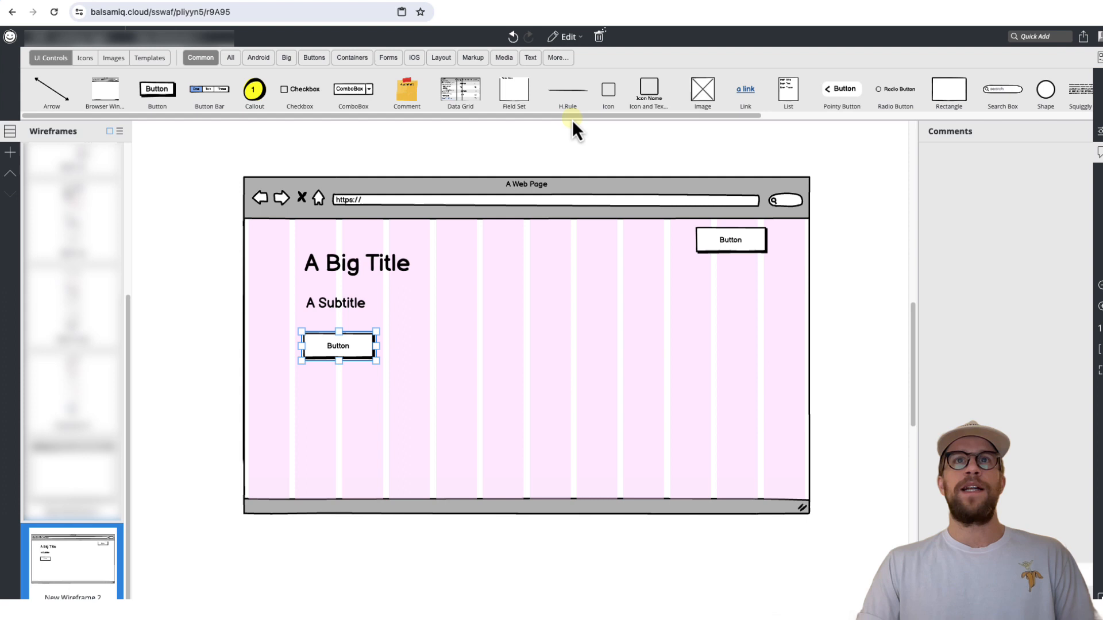
pyautogui.moveTo(574, 90)
pyautogui.mouseDown()
pyautogui.moveTo(305, 385)
pyautogui.moveTo(805, 381)
pyautogui.mouseUp()
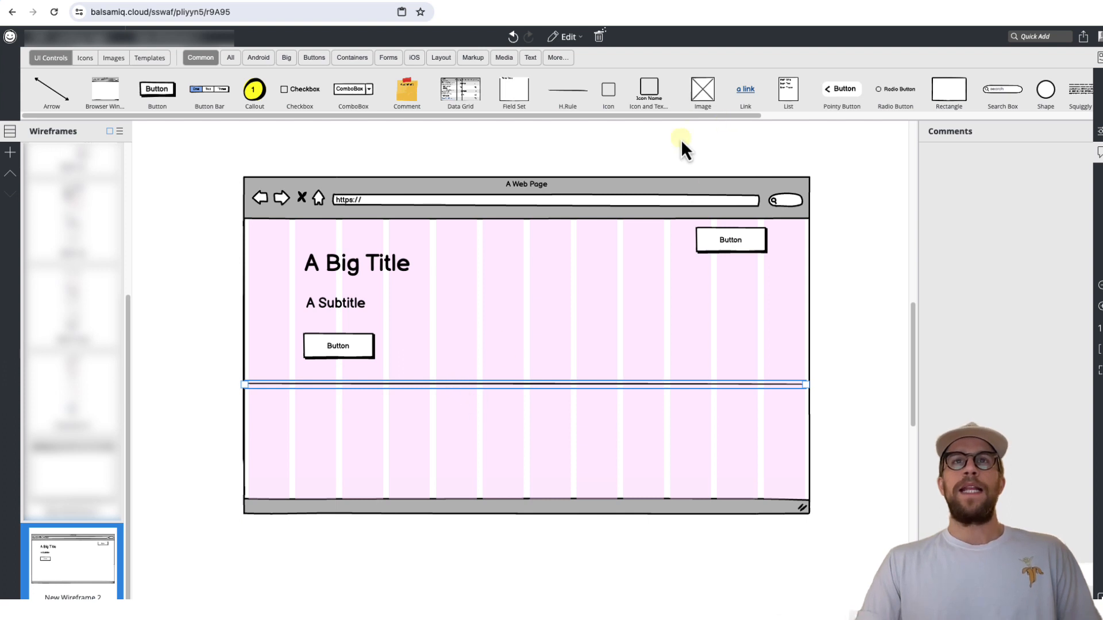
# - Add a large image placeholder right of the title and a small copy at top-left
pyautogui.moveTo(707, 91)
pyautogui.mouseDown()
pyautogui.moveTo(667, 309)
pyautogui.moveTo(522, 375)
pyautogui.mouseUp()
pyautogui.click(643, 276)
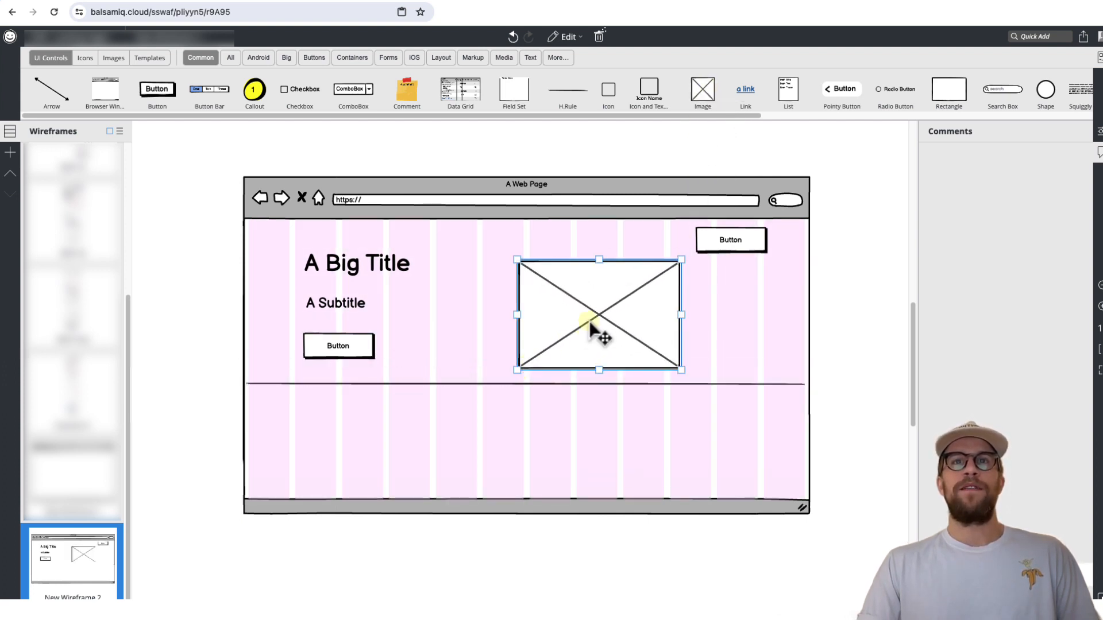
pyautogui.moveTo(594, 327); pyautogui.dragTo(677, 340)
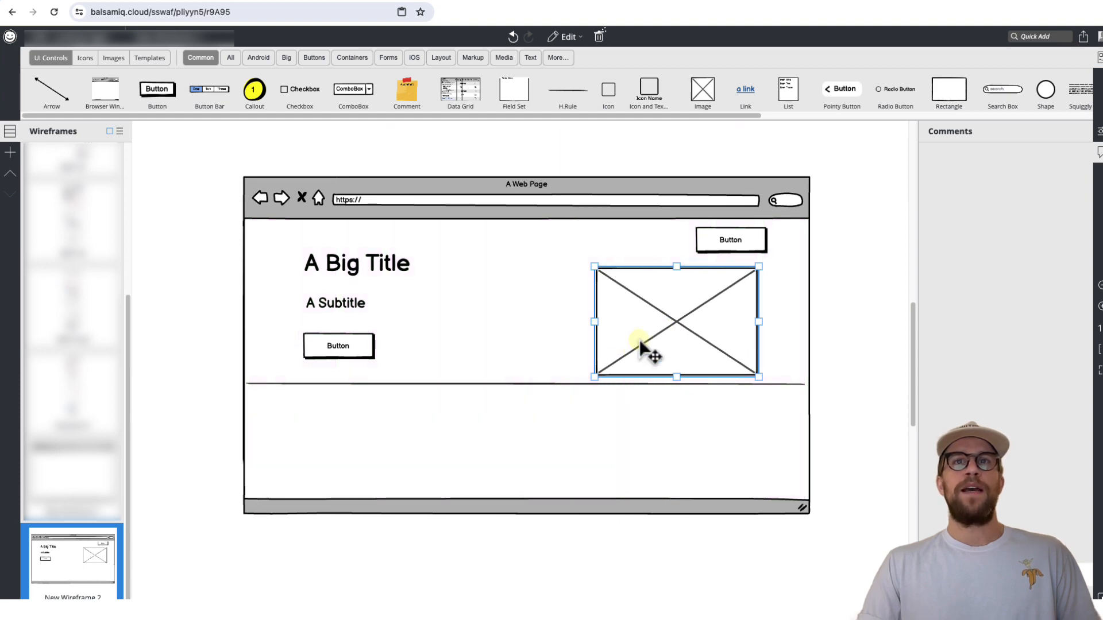
pyautogui.moveTo(640, 342); pyautogui.dragTo(315, 308)
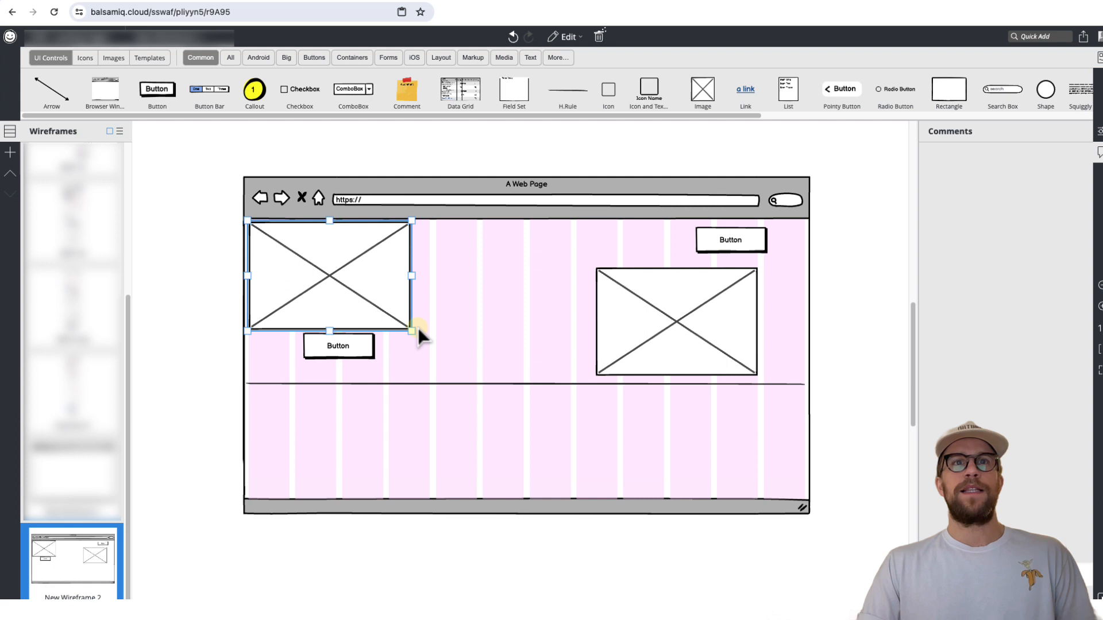
pyautogui.moveTo(410, 328)
pyautogui.mouseDown()
pyautogui.moveTo(312, 266)
pyautogui.moveTo(308, 241)
pyautogui.mouseUp()
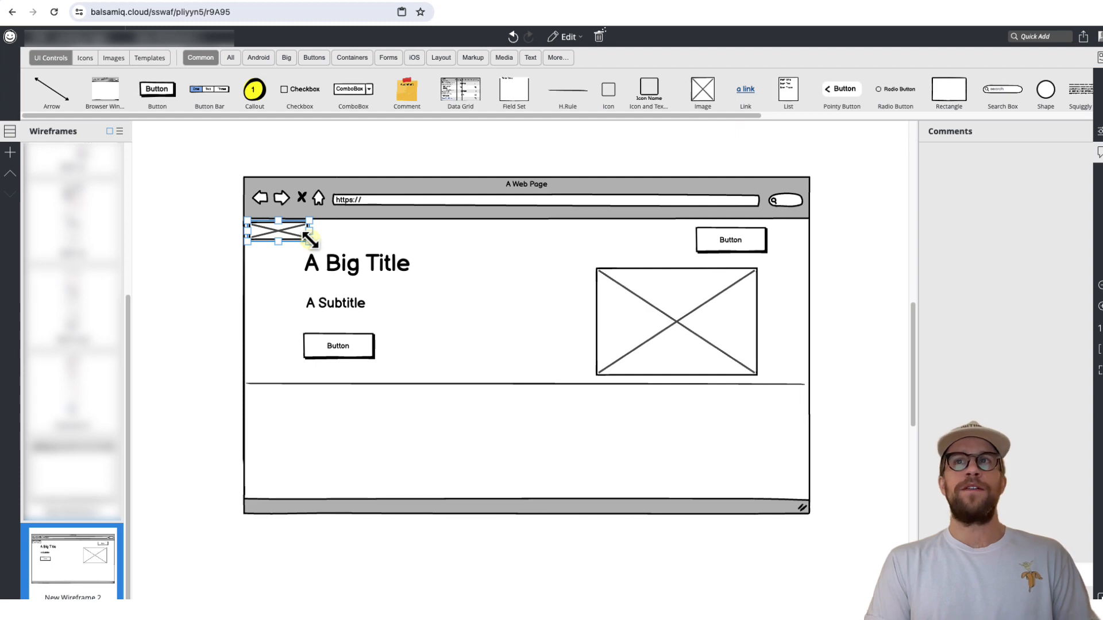
# - Post an "add comment" note on the large image placeholder via Add Comment Here
pyautogui.click(737, 194)
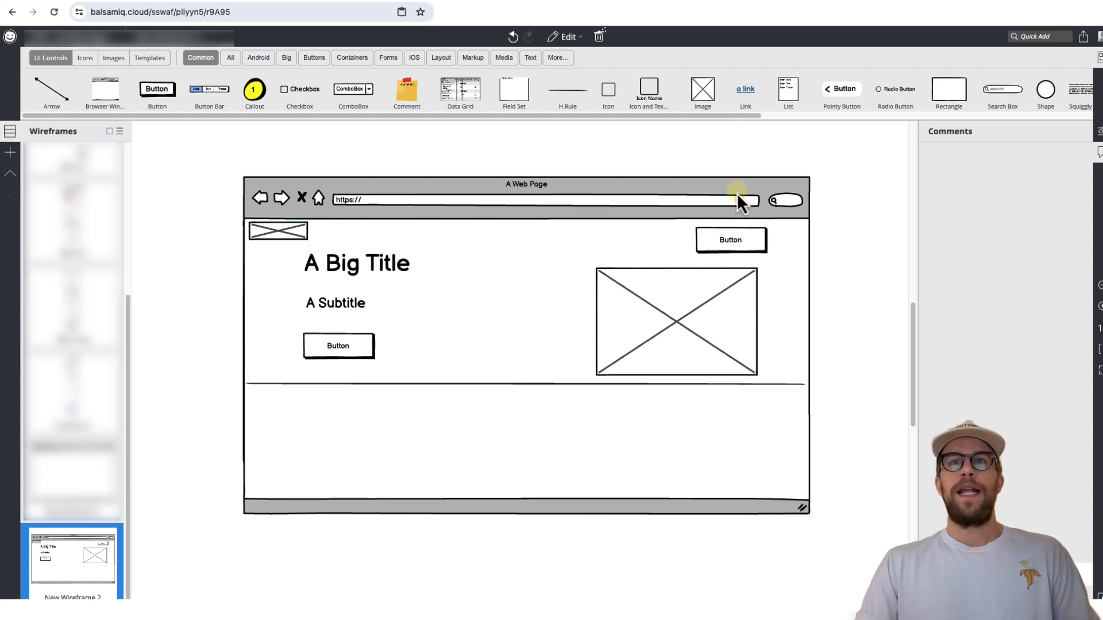
pyautogui.rightClick(701, 274)
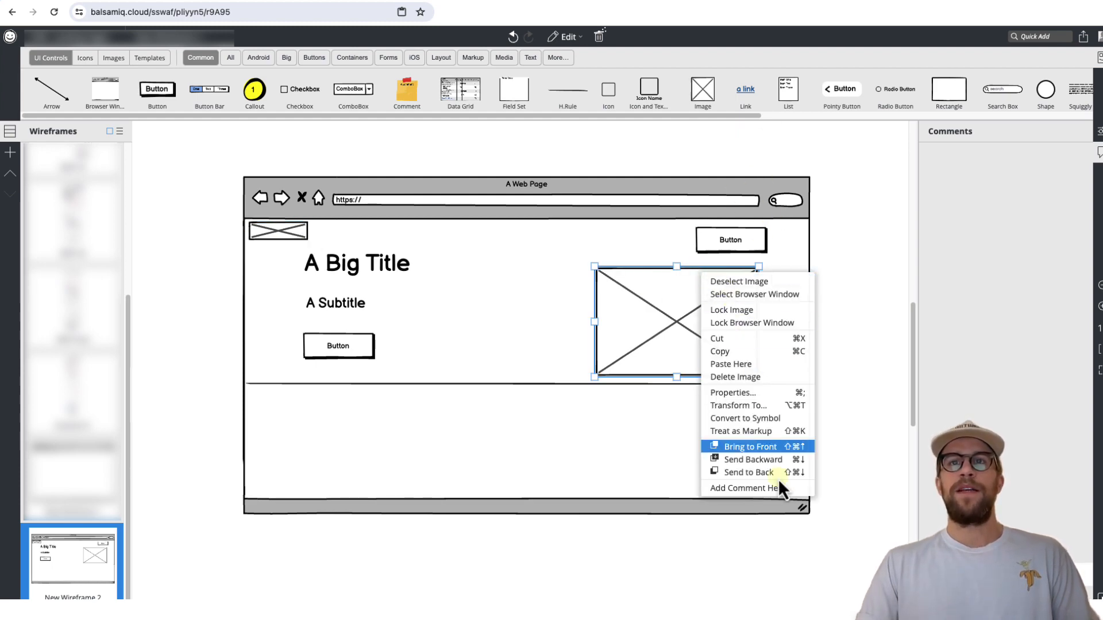
pyautogui.click(764, 500)
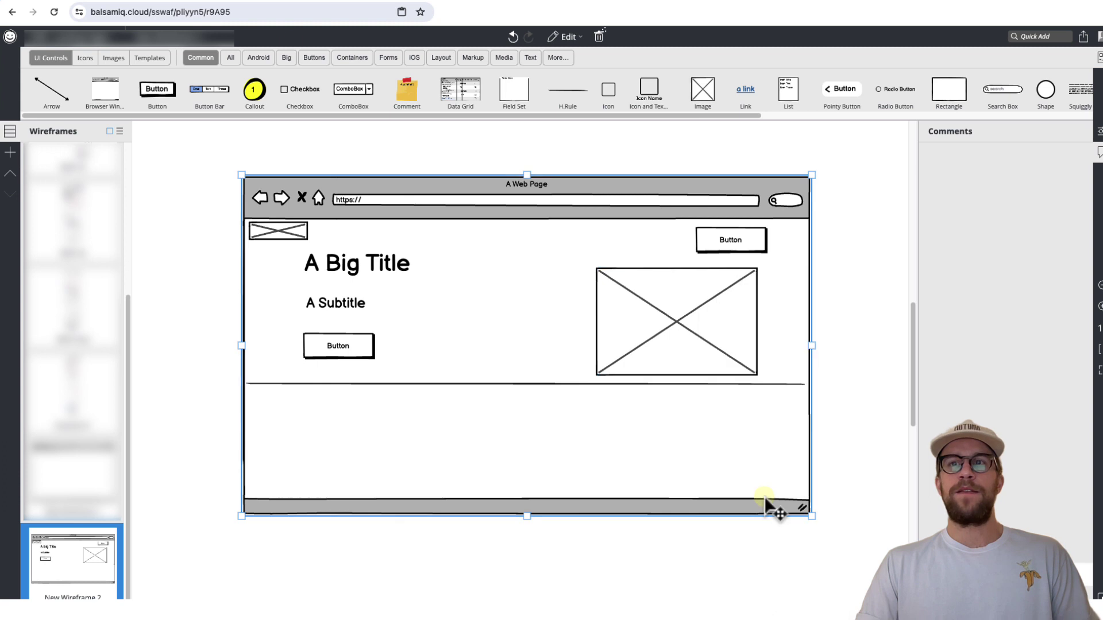
pyautogui.rightClick(715, 344)
pyautogui.click(740, 554)
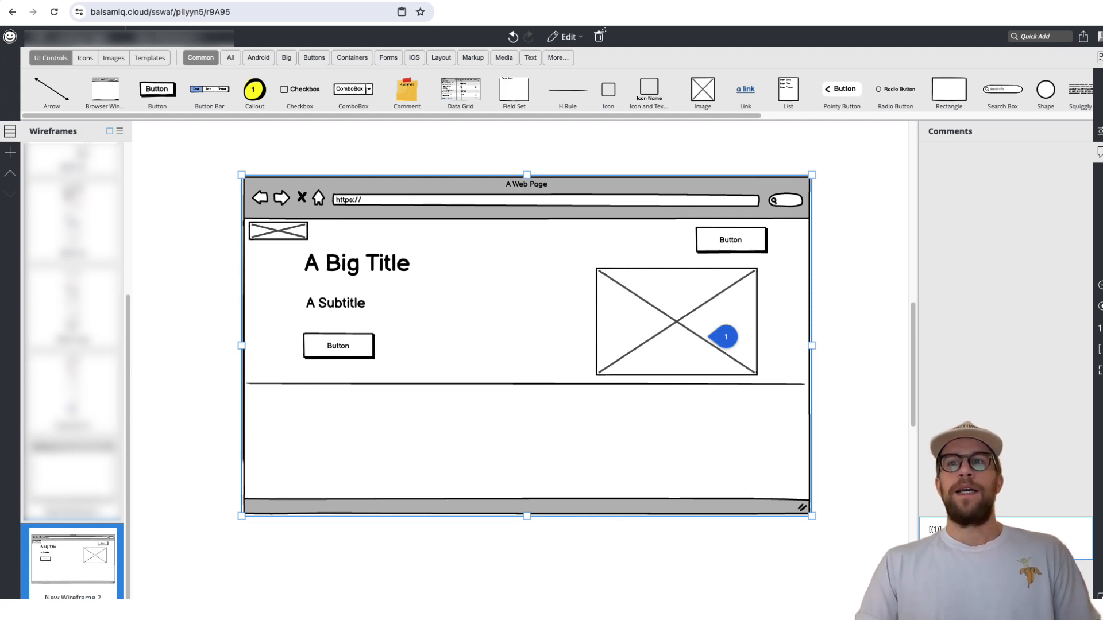
pyautogui.press('Return')
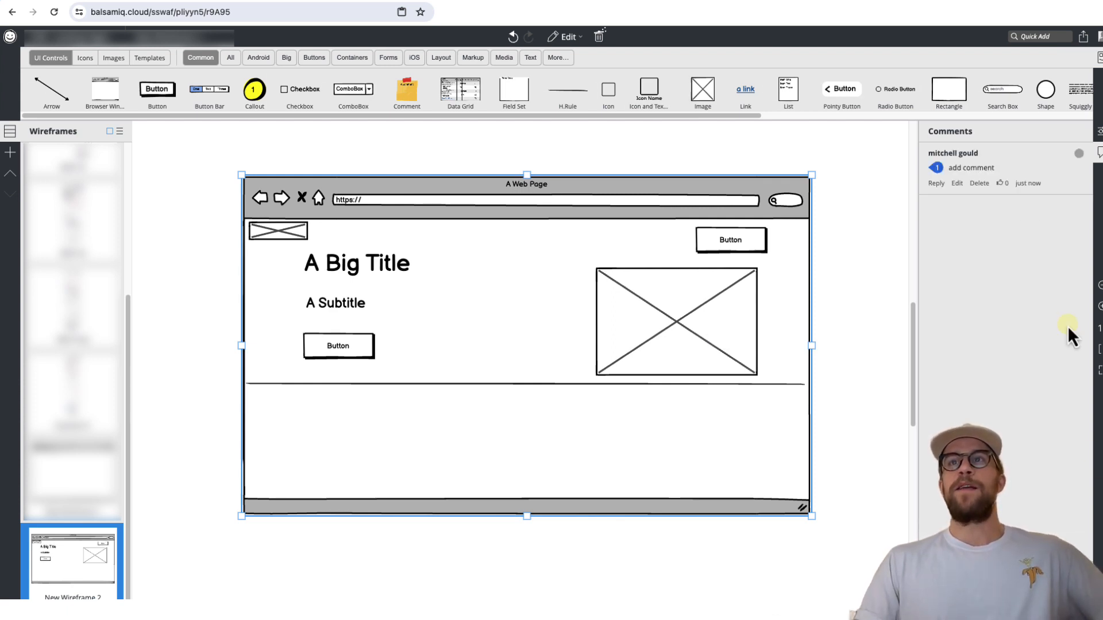
pyautogui.hscroll(5, 776, 258)
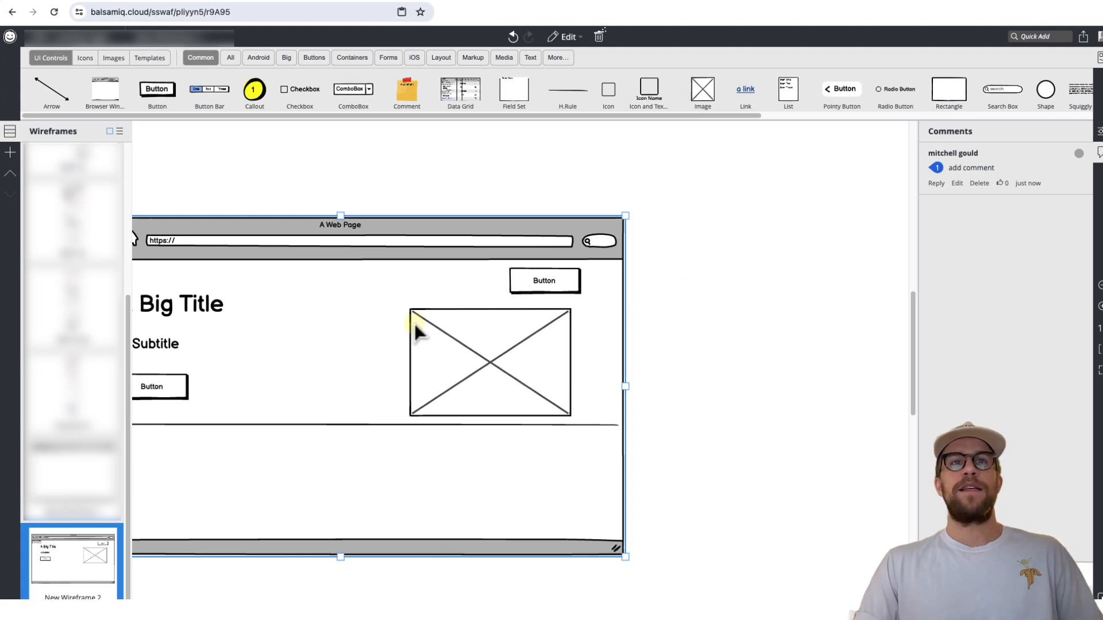
pyautogui.moveTo(437, 320); pyautogui.dragTo(521, 305)
pyautogui.scroll(-5, 519, 299)
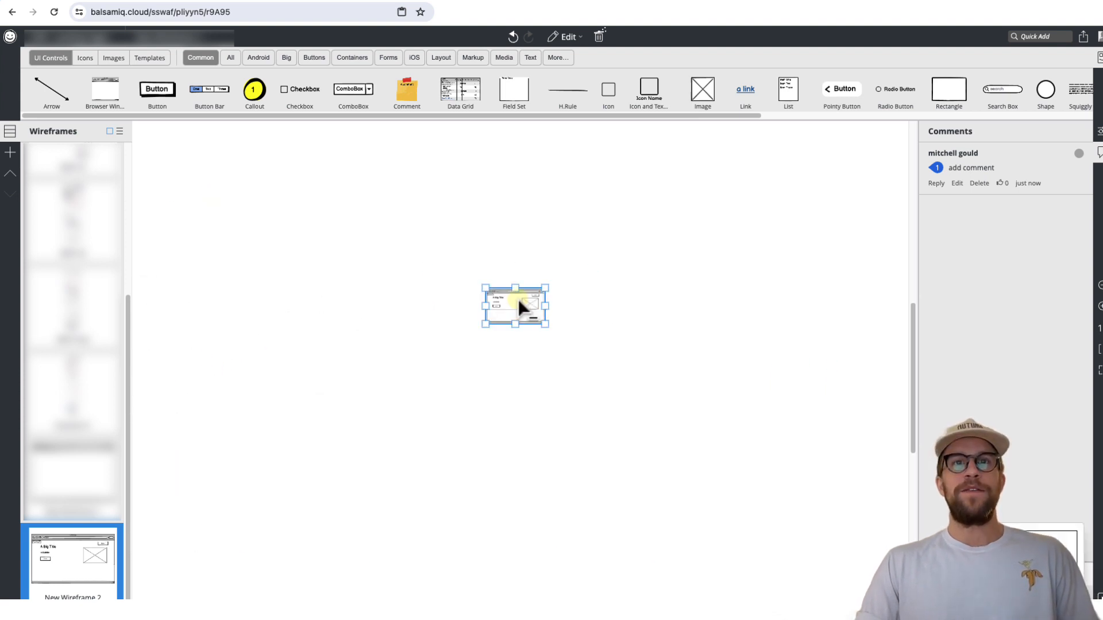